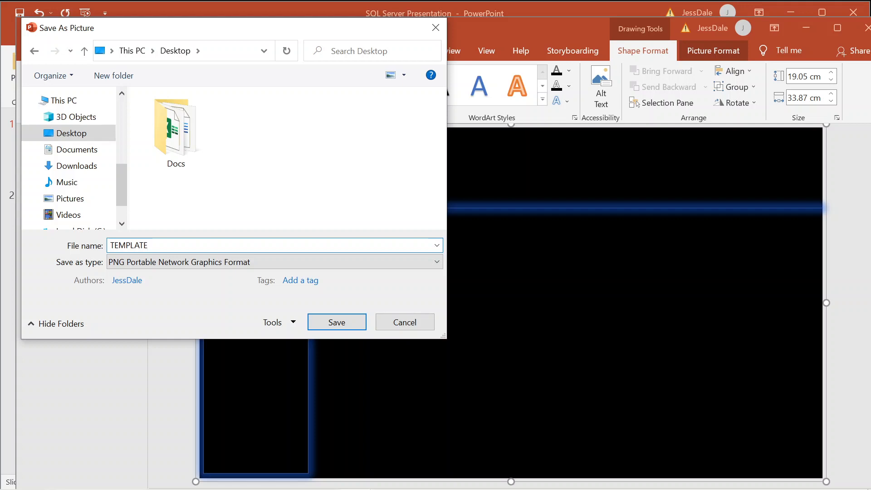
# Save the slide graphic to the Desktop as TEMPLATE_JD in JPEG File Interchange Format
pyautogui.write('JD')
pyautogui.click(438, 262)
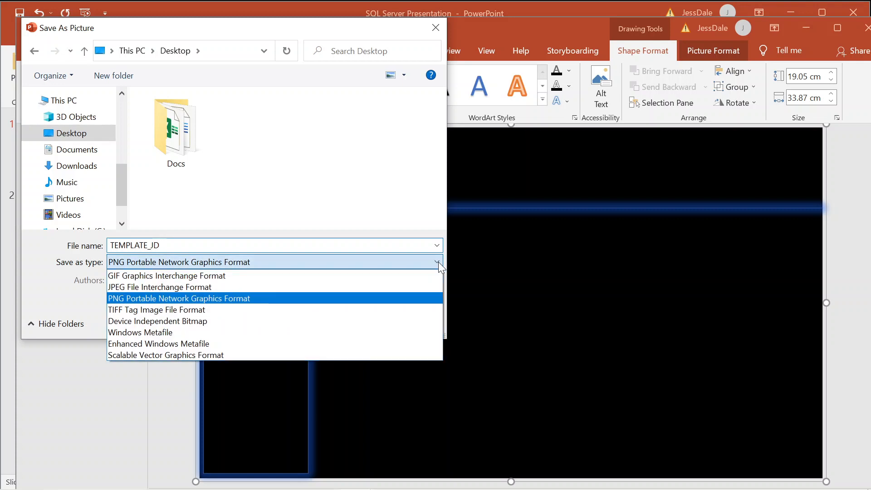
pyautogui.click(383, 283)
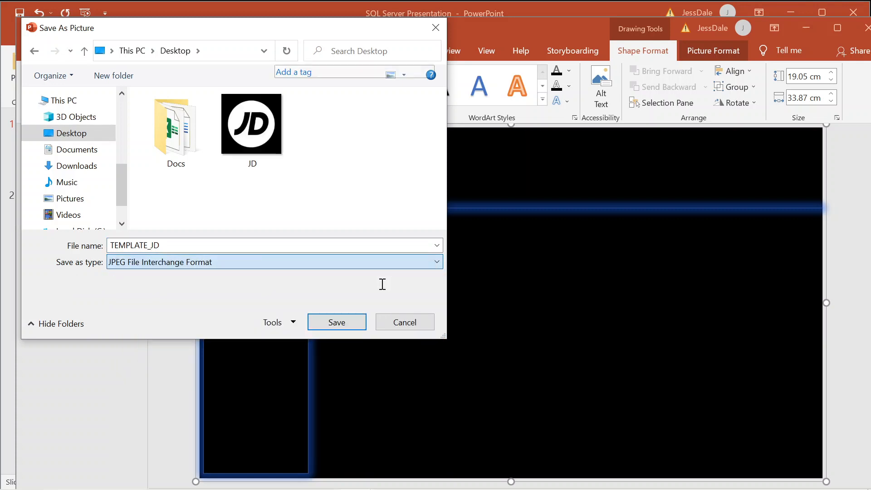
pyautogui.click(349, 323)
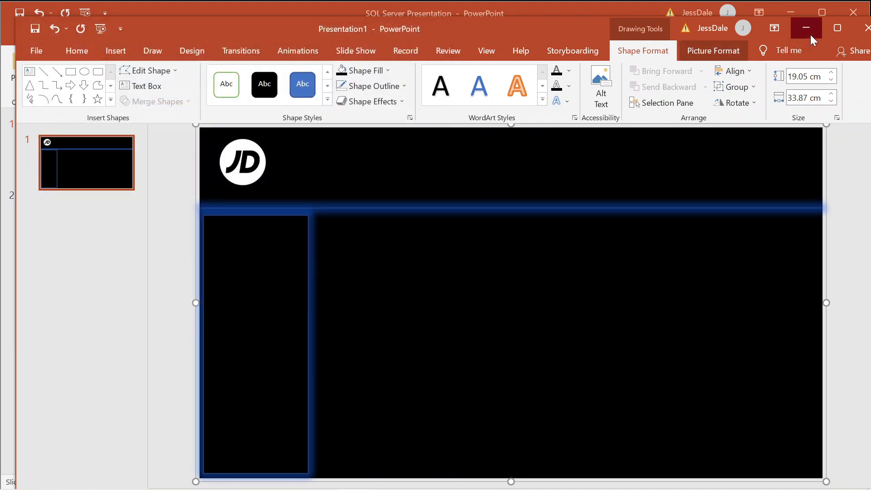
# Minimise both PowerPoint windows and open the Test report from the desktop in Power BI Desktop
pyautogui.click(806, 30)
pyautogui.click(788, 12)
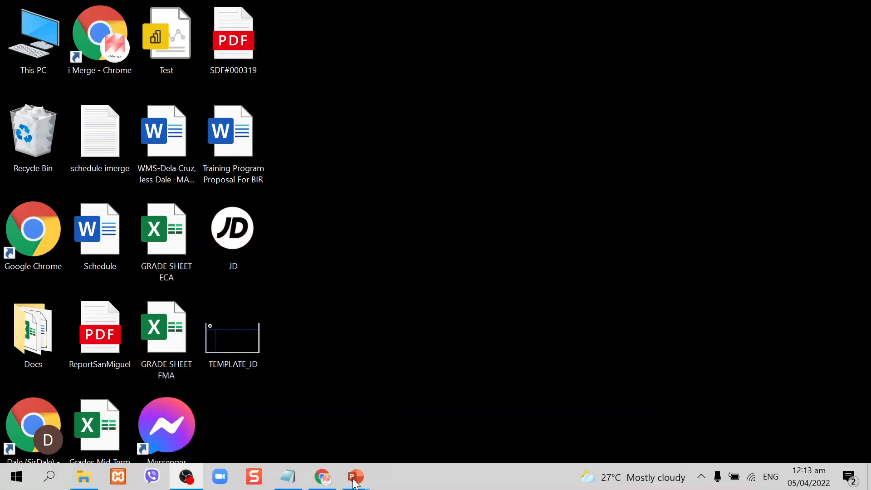
pyautogui.click(46, 482)
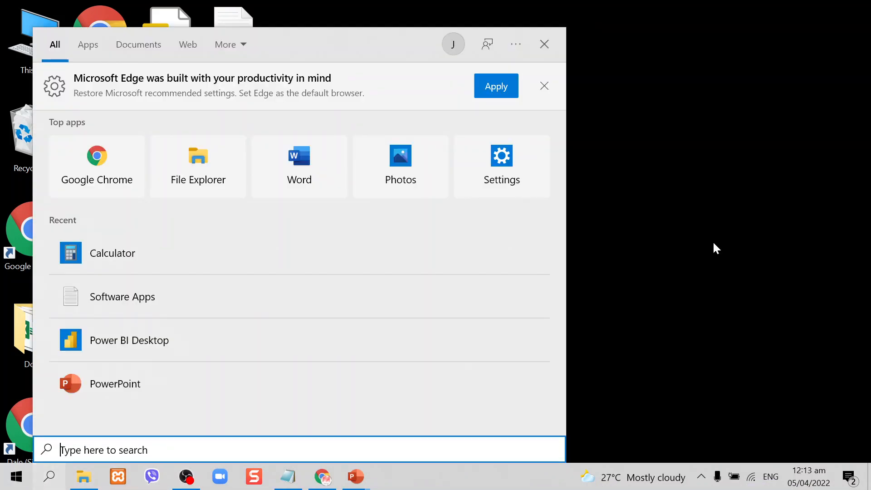
pyautogui.click(710, 263)
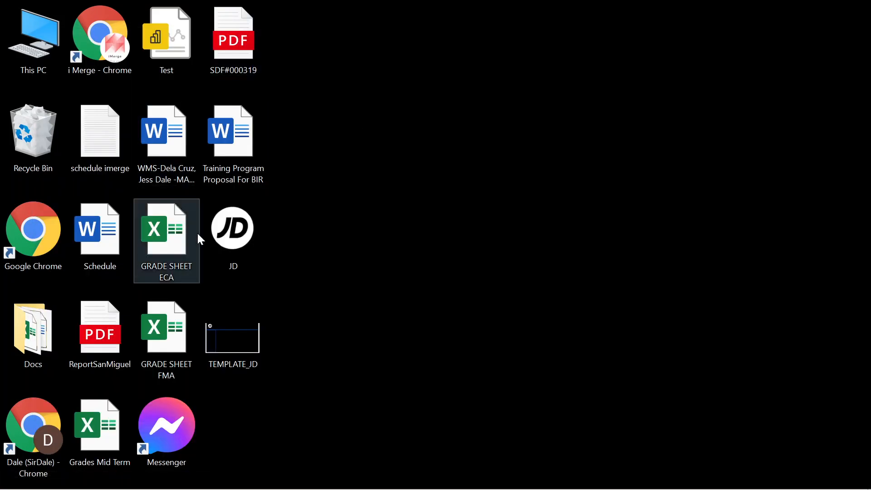
pyautogui.doubleClick(169, 55)
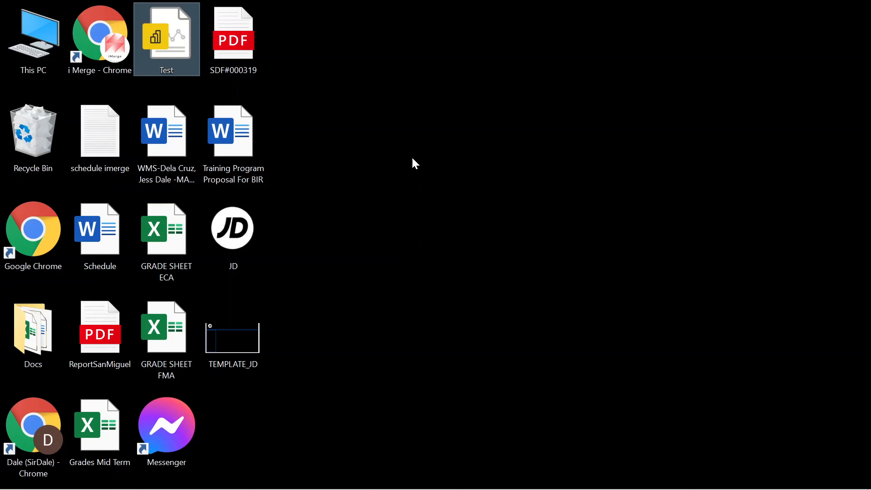
pyautogui.click(263, 351)
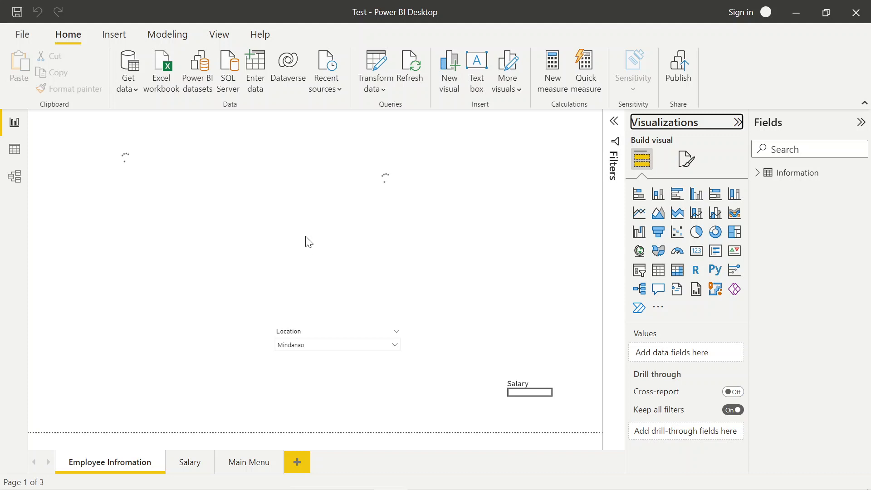
# Add a new report page and set its canvas background transparency to 0%
pyautogui.click(300, 465)
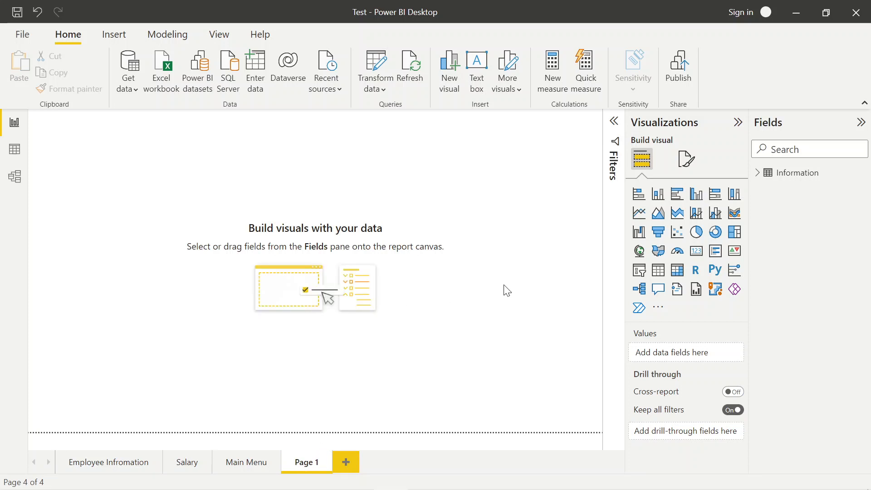
pyautogui.click(690, 167)
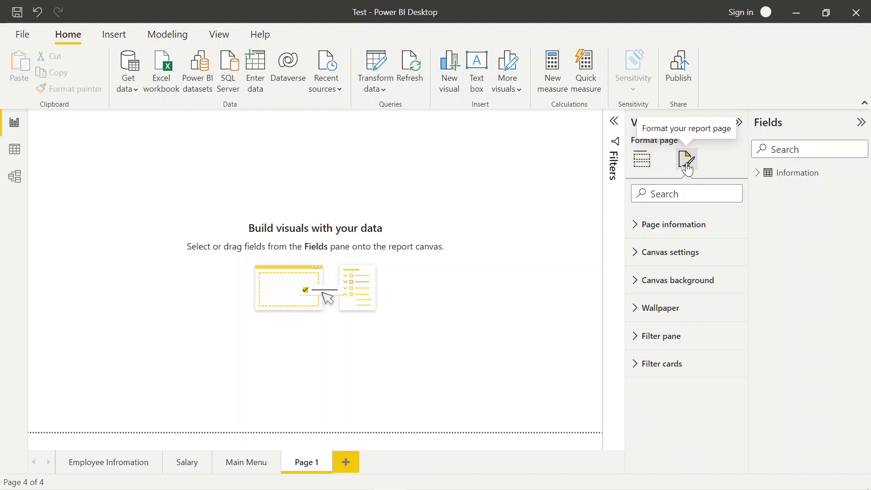
pyautogui.click(635, 286)
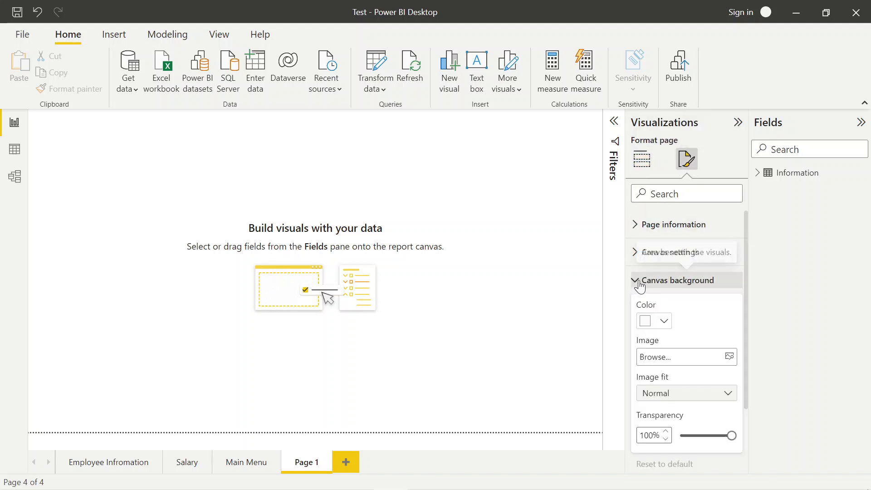
pyautogui.click(731, 437)
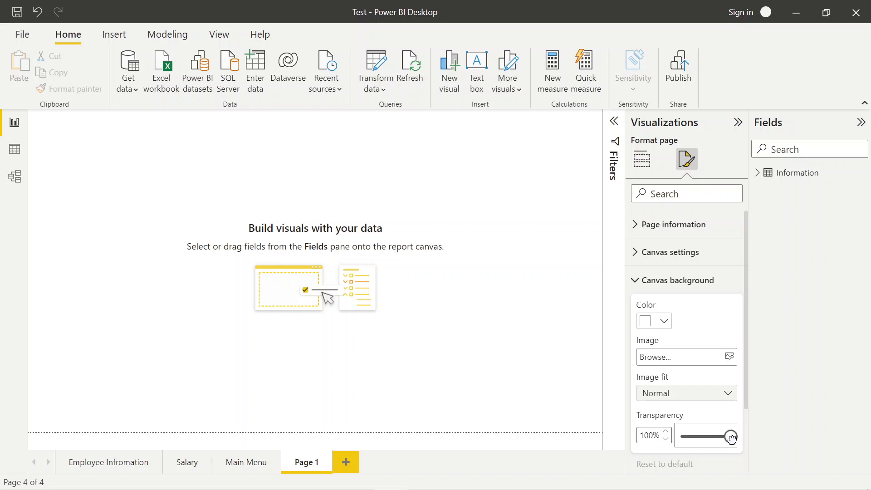
pyautogui.moveTo(731, 437); pyautogui.dragTo(681, 437)
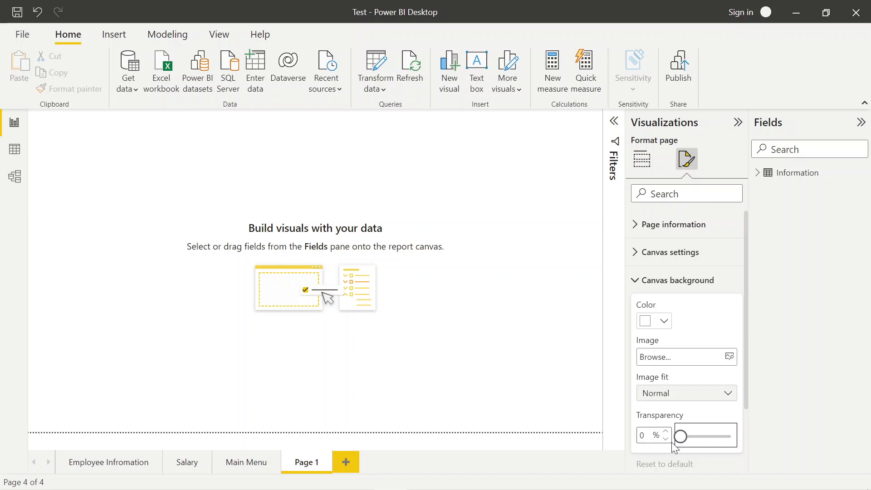
# Use the TEMPLATE_JD image from the Desktop as the canvas background with image fit set to Fit
pyautogui.click(729, 357)
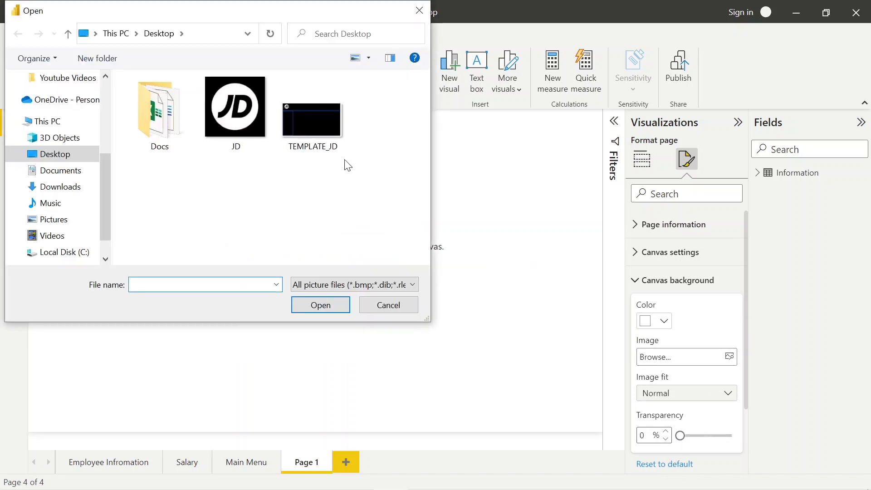
pyautogui.click(318, 131)
pyautogui.click(325, 306)
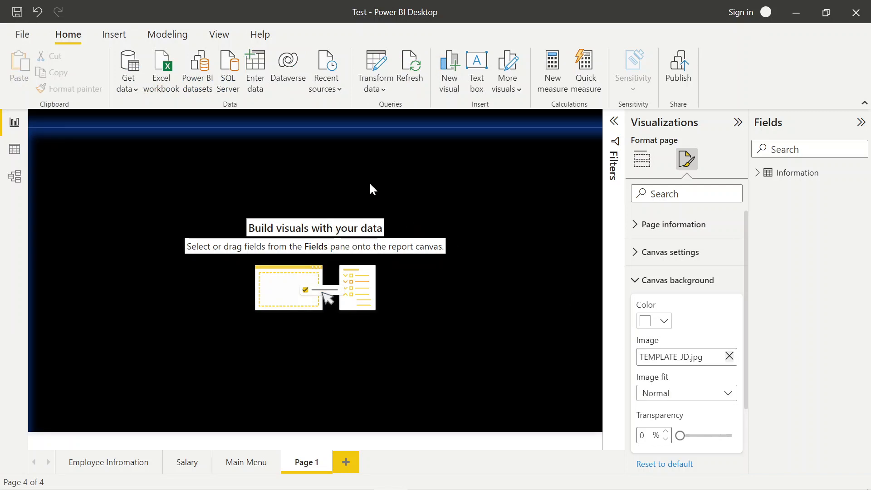
pyautogui.click(728, 393)
pyautogui.click(689, 425)
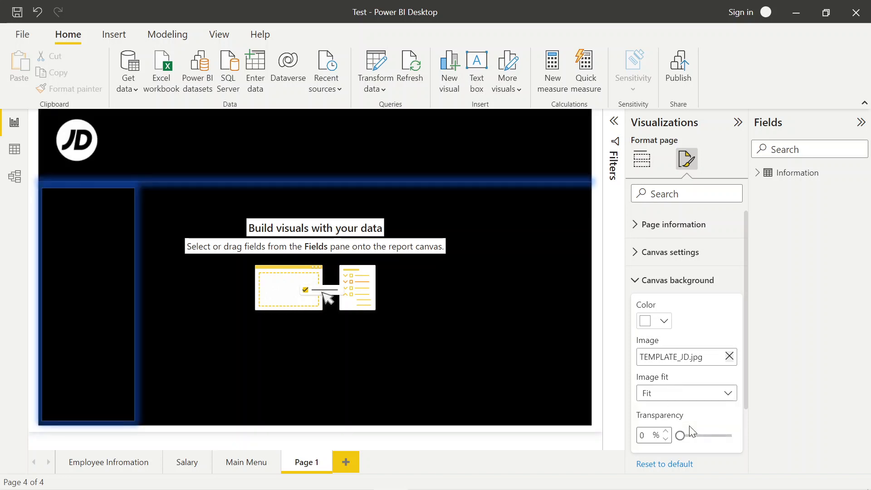
pyautogui.click(418, 213)
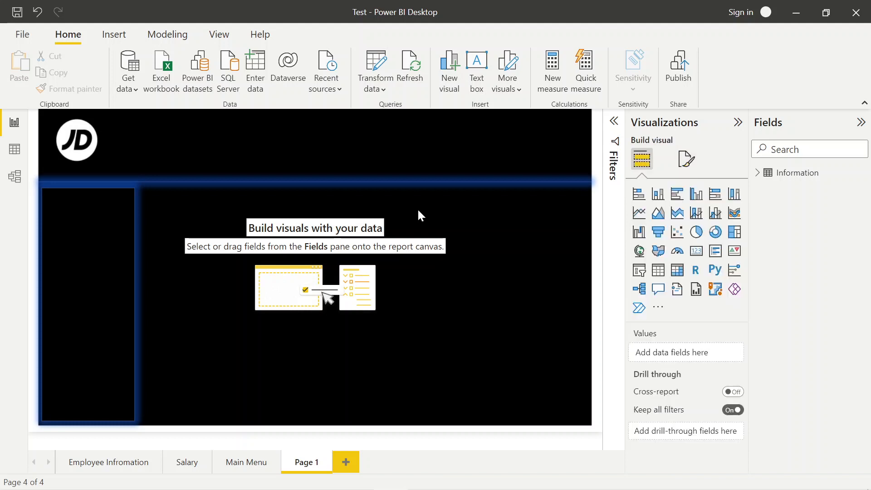
# Add a slicer in the middle of the page and populate it with the Department field
pyautogui.click(639, 271)
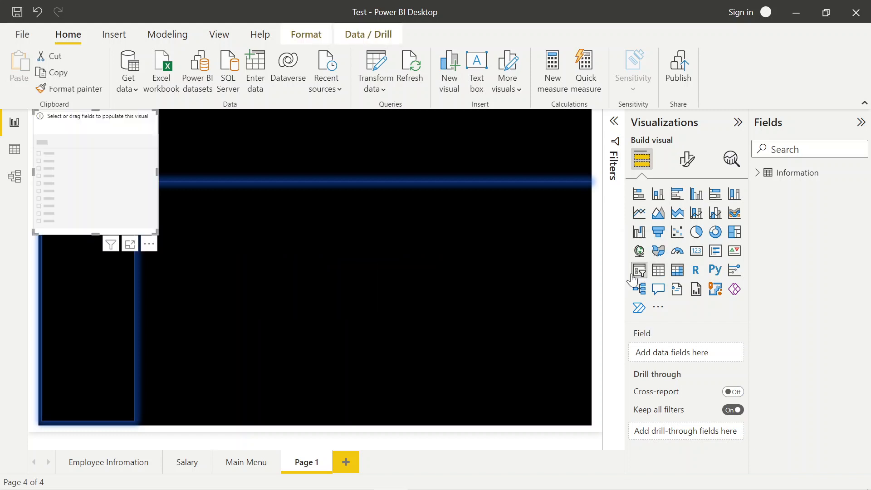
pyautogui.moveTo(83, 173); pyautogui.dragTo(286, 281)
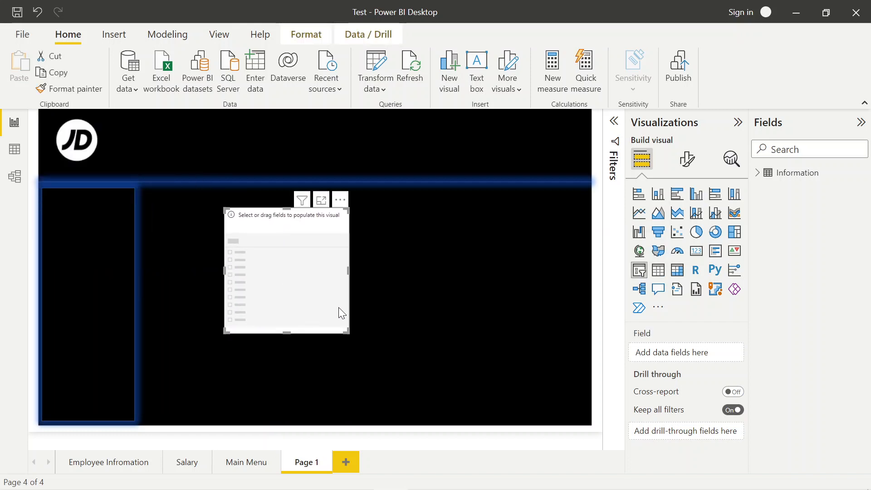
pyautogui.click(757, 173)
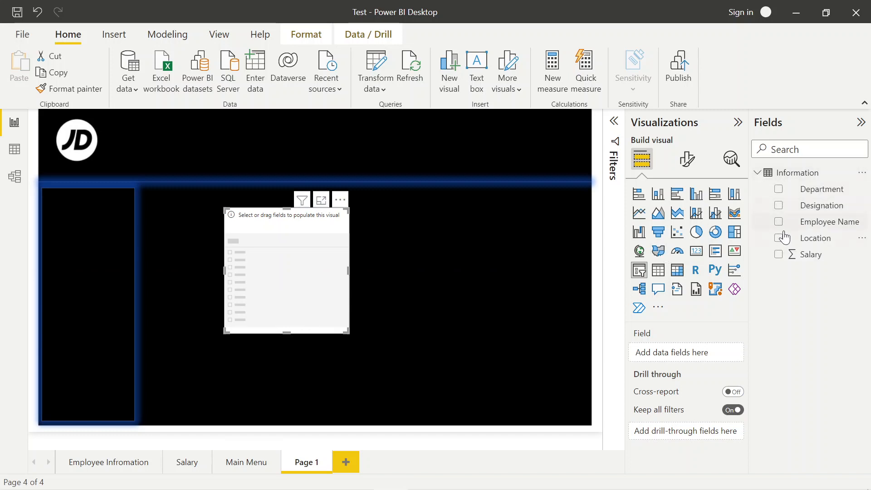
pyautogui.moveTo(807, 200); pyautogui.dragTo(301, 283)
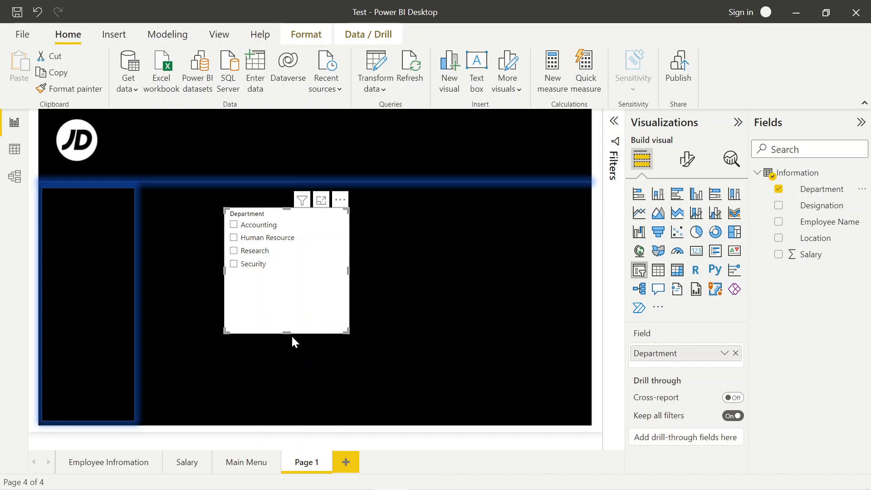
# Move the Department slicer into the template's blue-framed side box and resize it to fill that box
pyautogui.moveTo(287, 333); pyautogui.dragTo(287, 288)
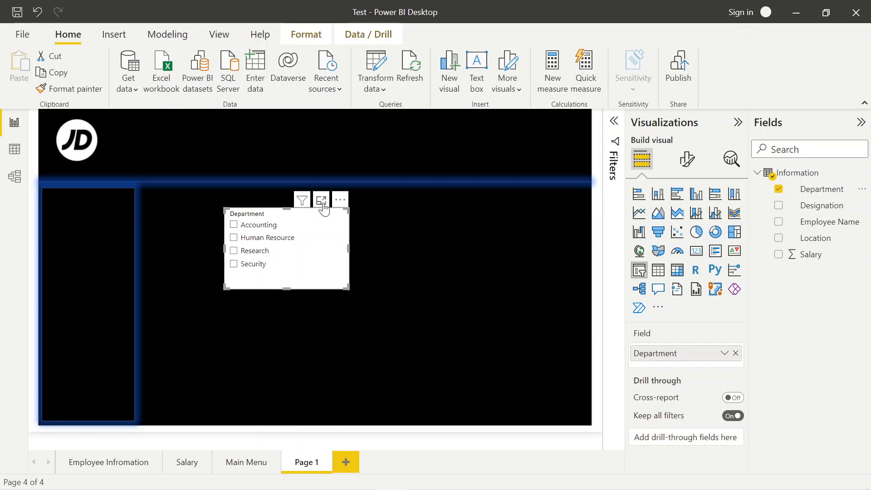
pyautogui.moveTo(335, 205); pyautogui.dragTo(160, 204)
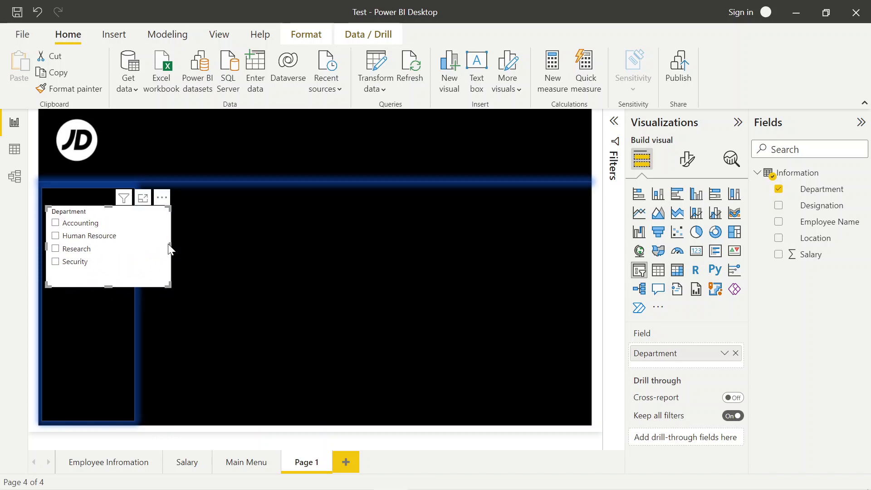
pyautogui.moveTo(170, 246); pyautogui.dragTo(127, 246)
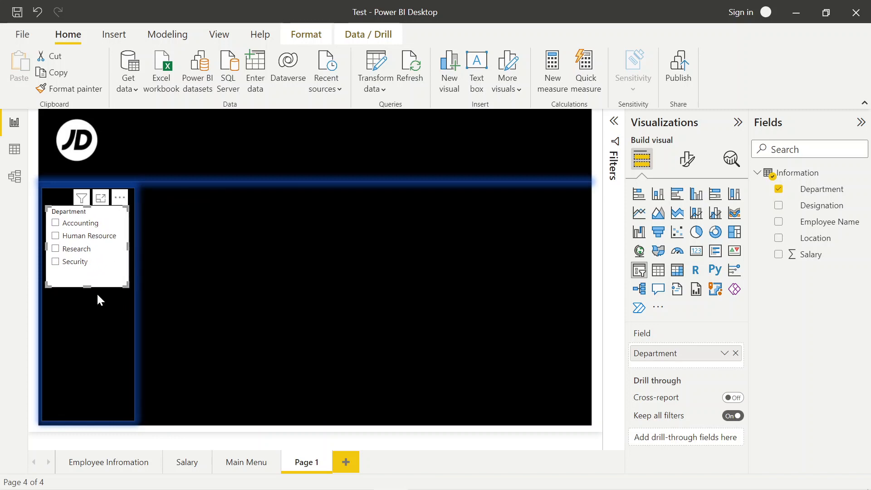
pyautogui.moveTo(86, 287); pyautogui.dragTo(84, 411)
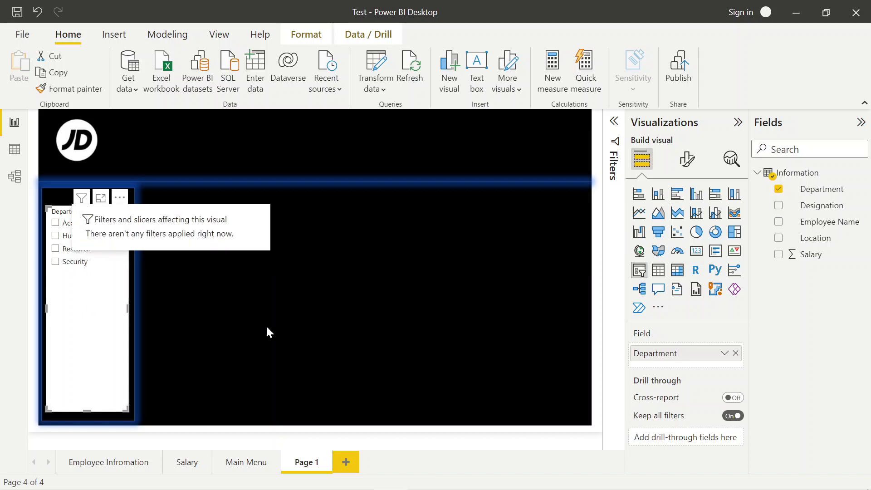
pyautogui.click(294, 313)
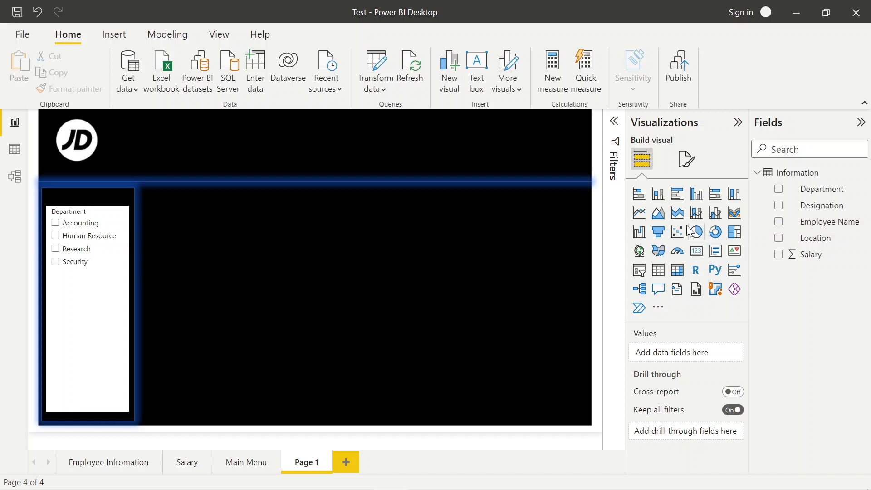
# Add a table beside the slicer, widen it across the main area, and fill it with Employee Name and Designation
pyautogui.click(658, 270)
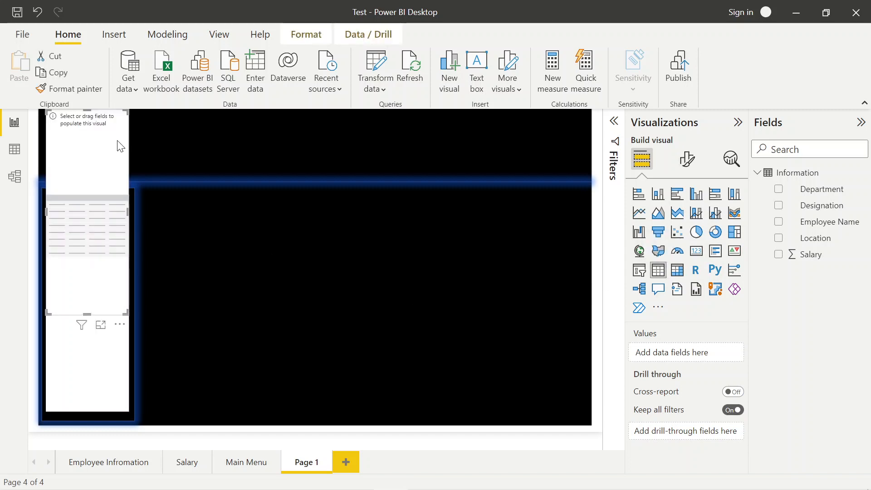
pyautogui.moveTo(90, 132); pyautogui.dragTo(205, 226)
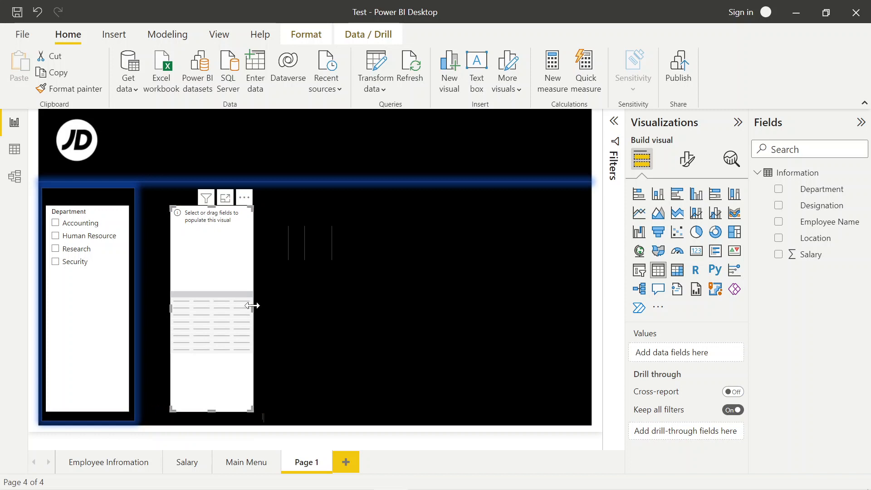
pyautogui.moveTo(255, 305); pyautogui.dragTo(534, 325)
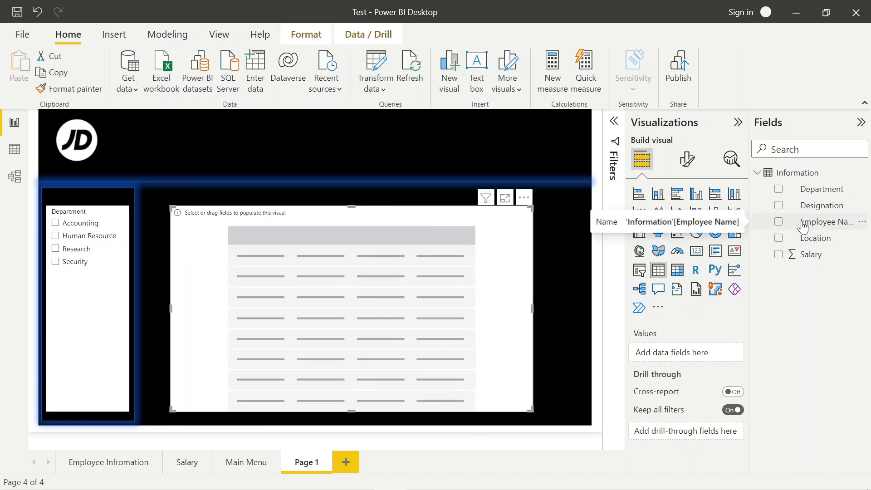
pyautogui.moveTo(807, 224); pyautogui.dragTo(283, 319)
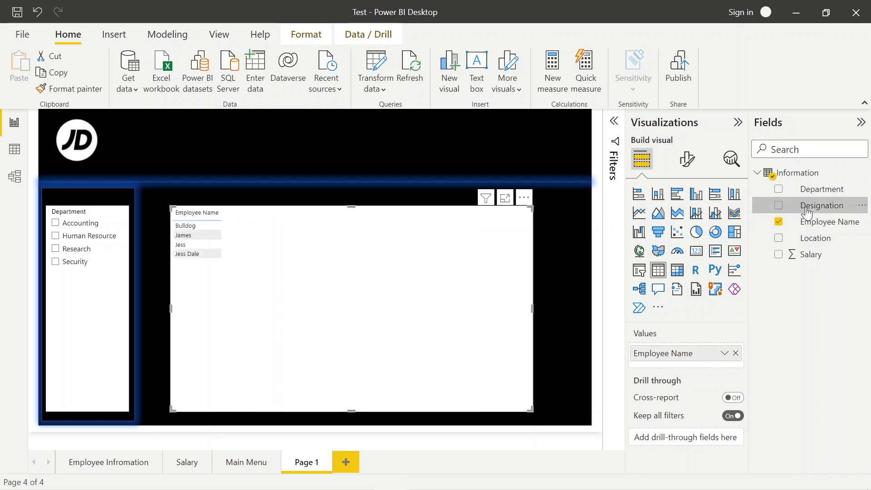
pyautogui.moveTo(804, 206); pyautogui.dragTo(365, 281)
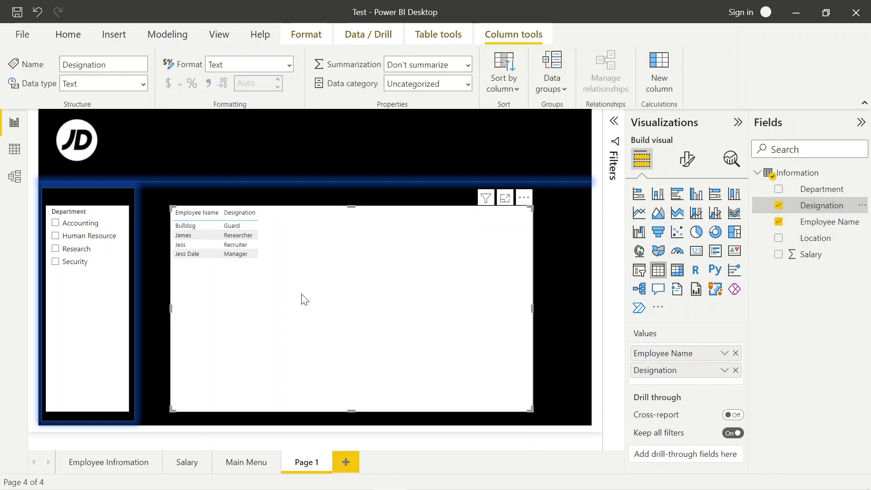
# Test the Department slicer by filtering the table to Research
pyautogui.click(56, 249)
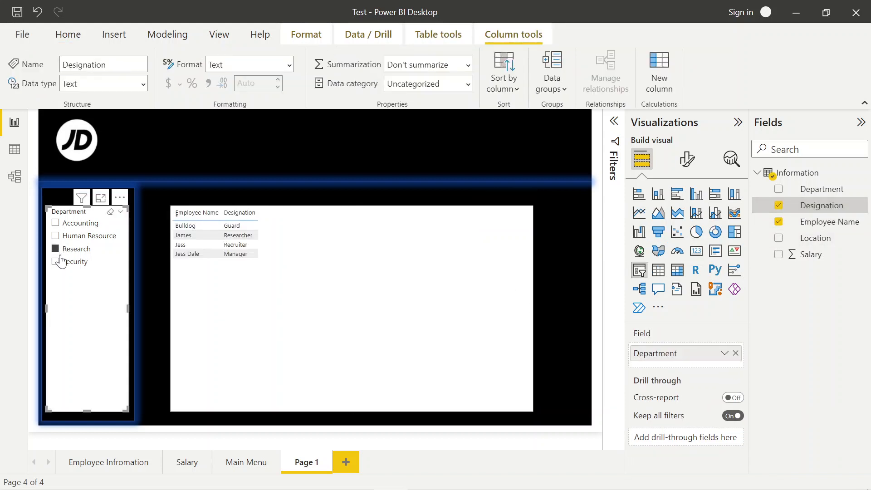